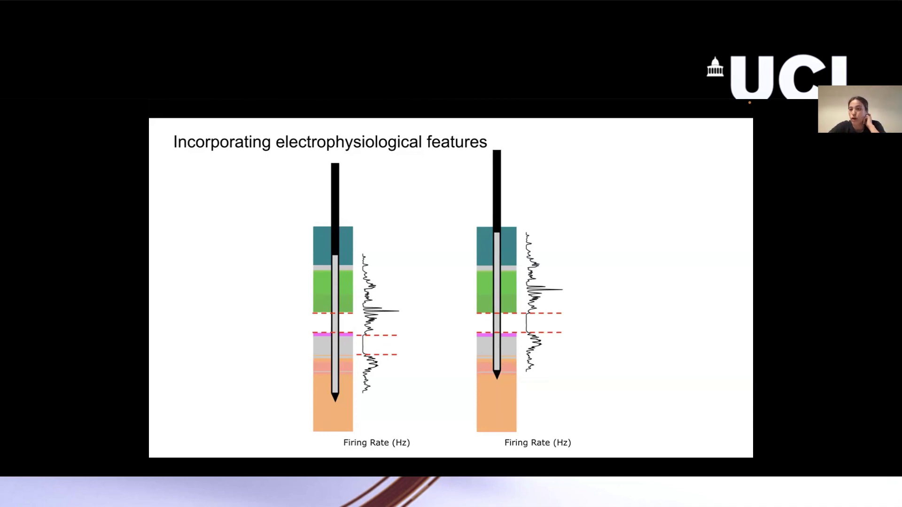
Advance the slideshow past the firing-rate diagrams to the 'Electrophysiology Alignment Tool' slide
{"action": "key", "text": "Right"}
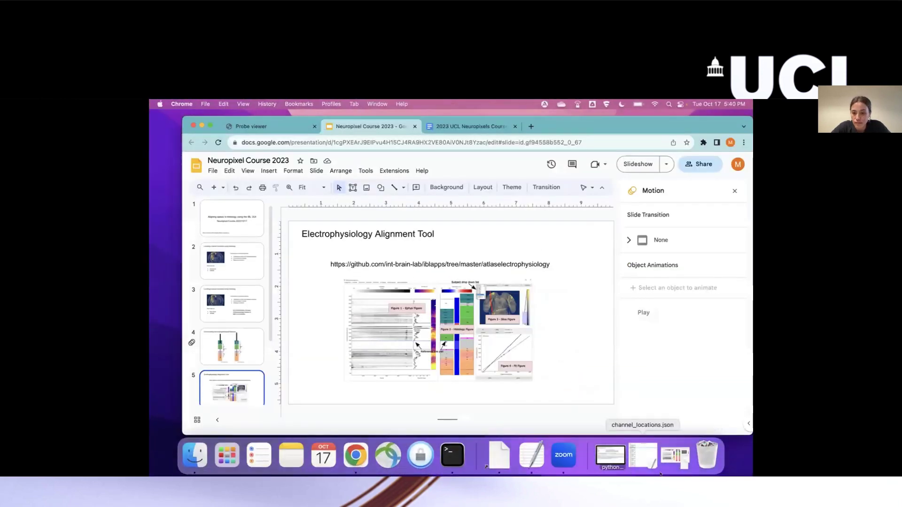
Restore the Electrophysiology Atlas window showing sample_data1's firing-rate, histology and fit plots
{"action": "left_click", "coordinate": [675, 458]}
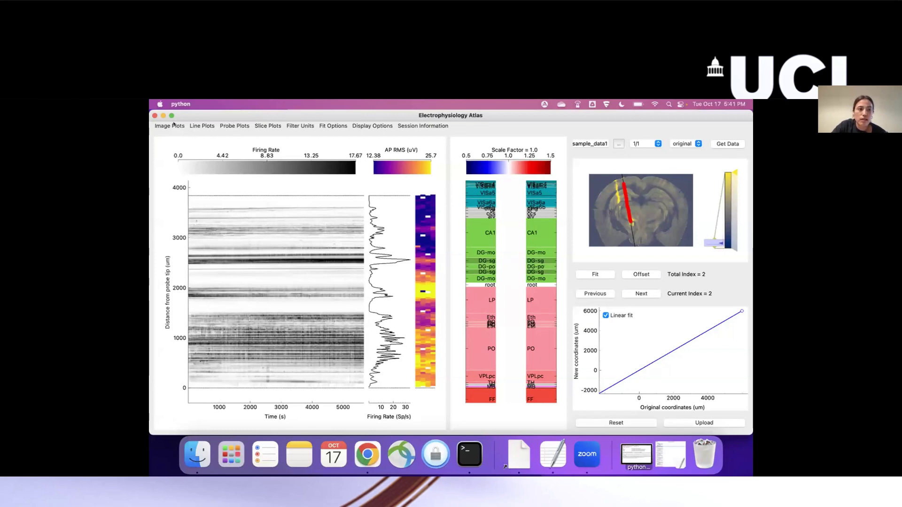
View the Correlation image, then Cluster Amp vs Depth vs FR, inspecting cluster 363's waveform
{"action": "left_click", "coordinate": [177, 125]}
{"action": "left_click", "coordinate": [180, 149]}
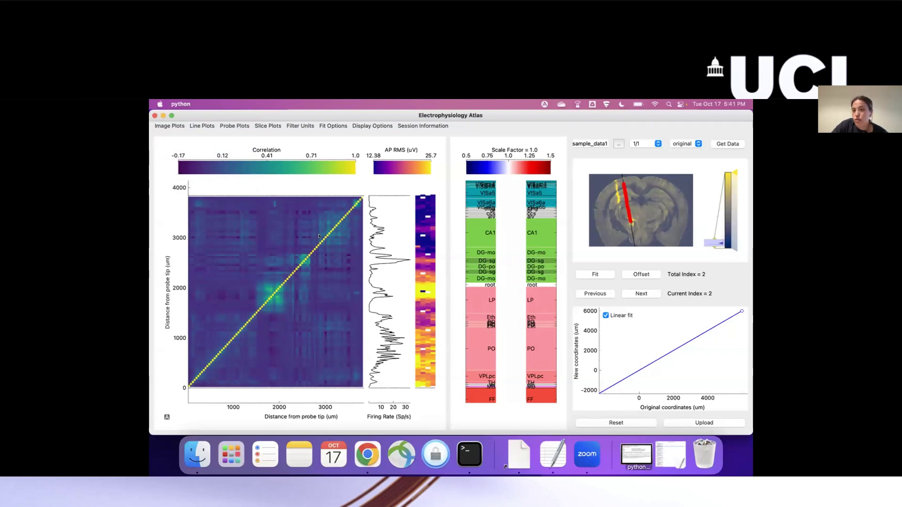
{"action": "left_click", "coordinate": [178, 125]}
{"action": "left_click", "coordinate": [188, 181]}
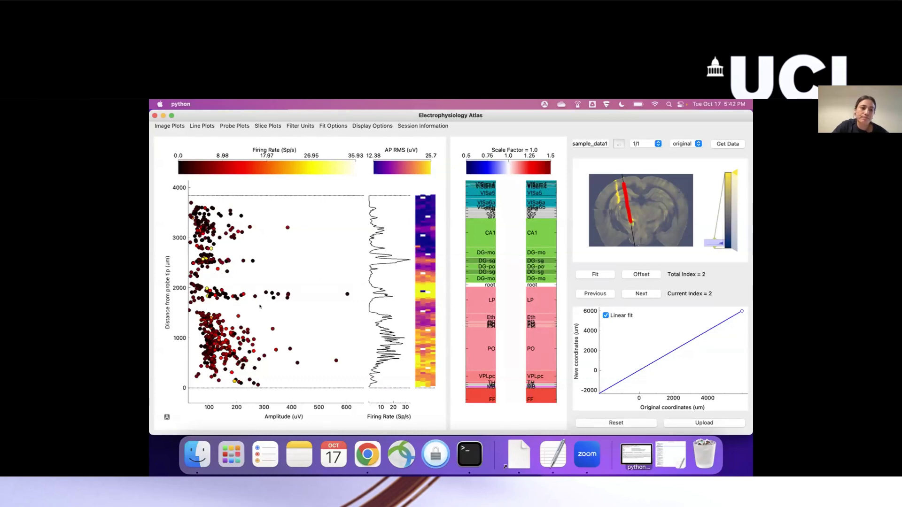
{"action": "left_click", "coordinate": [287, 229]}
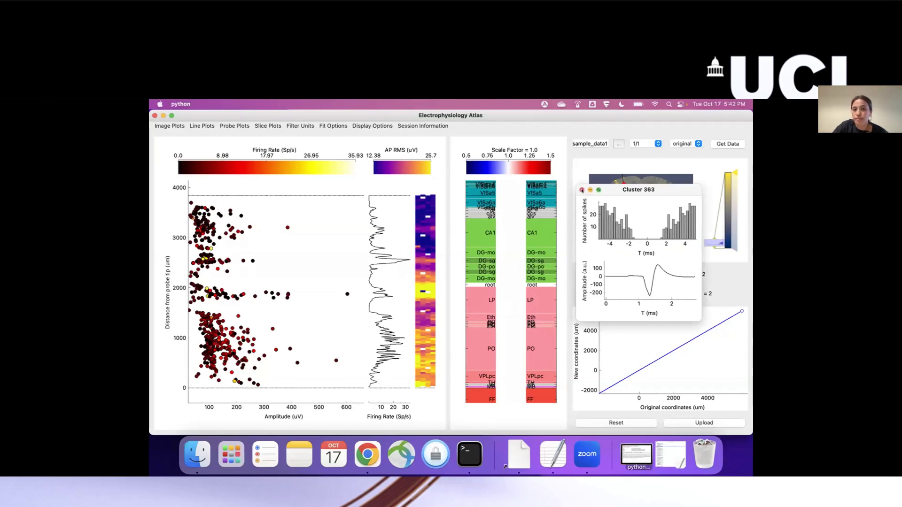
{"action": "left_click", "coordinate": [581, 190]}
Show the Firing Rate image beside the 10–30 Hz LFP power probe plot
{"action": "left_click", "coordinate": [178, 124]}
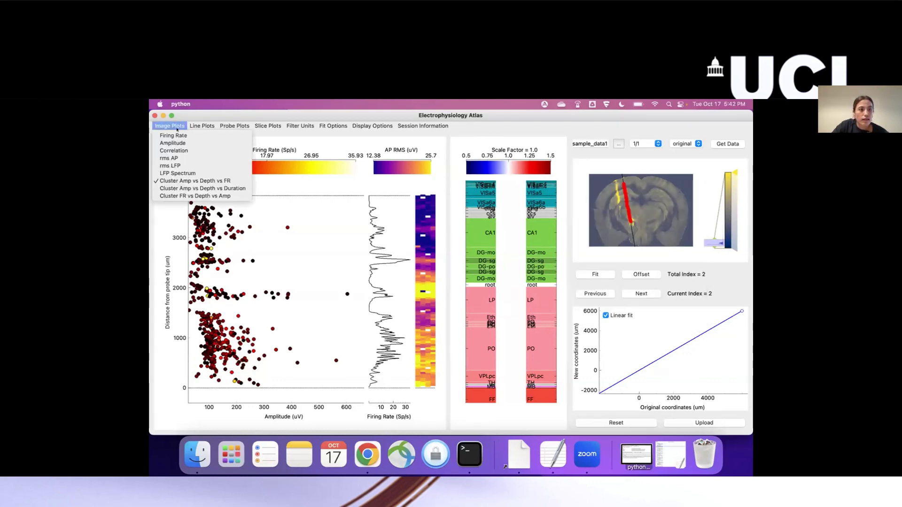
{"action": "left_click", "coordinate": [174, 134]}
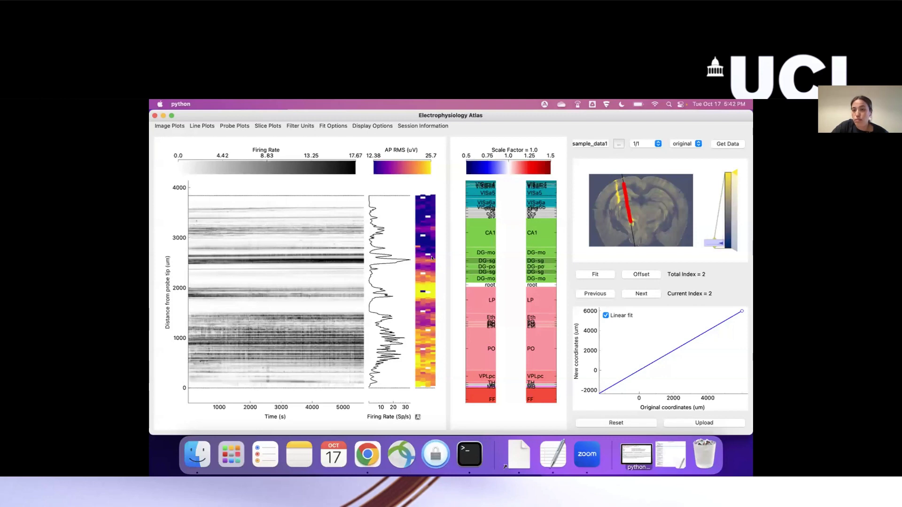
{"action": "left_click", "coordinate": [228, 125]}
{"action": "left_click", "coordinate": [240, 165]}
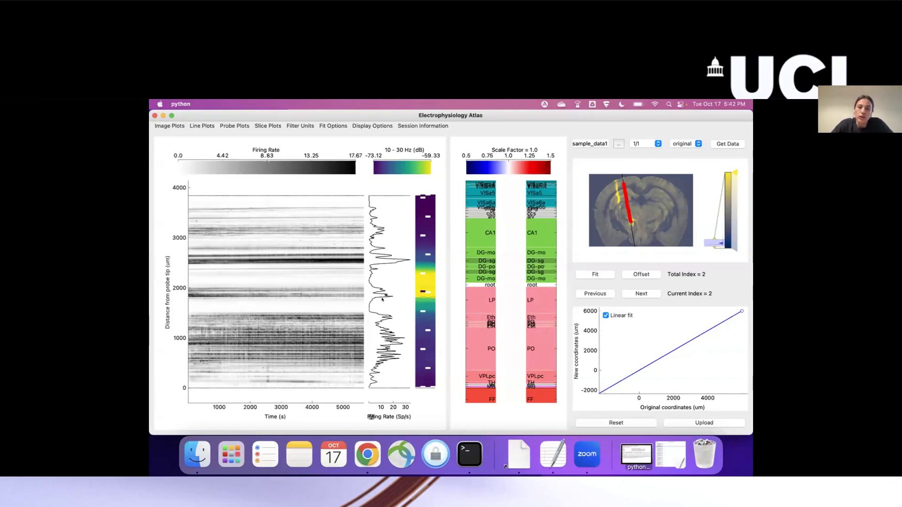
Pair a reference line at the ~1500 µm firing-rate gap with the histology root boundary and fit
{"action": "double_click", "coordinate": [342, 314]}
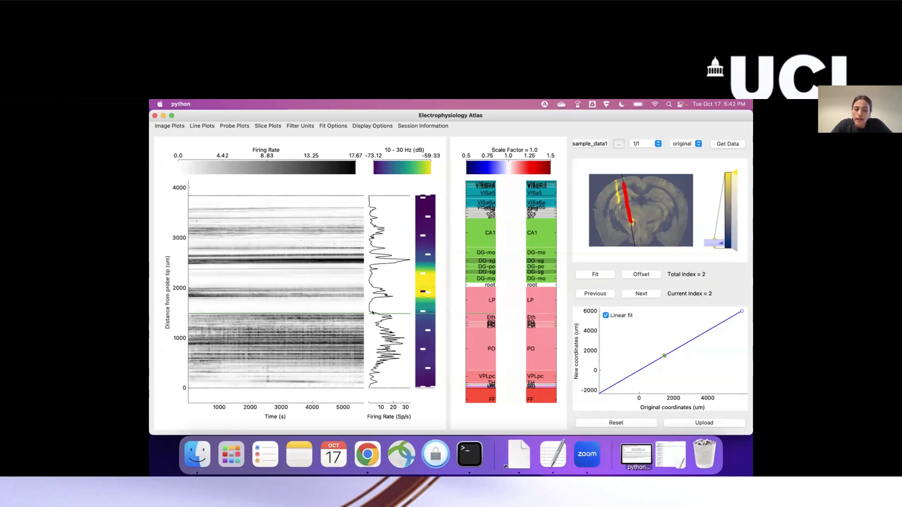
{"action": "left_click_drag", "start_coordinate": [353, 314], "coordinate": [350, 336]}
{"action": "left_click_drag", "start_coordinate": [486, 314], "coordinate": [486, 302]}
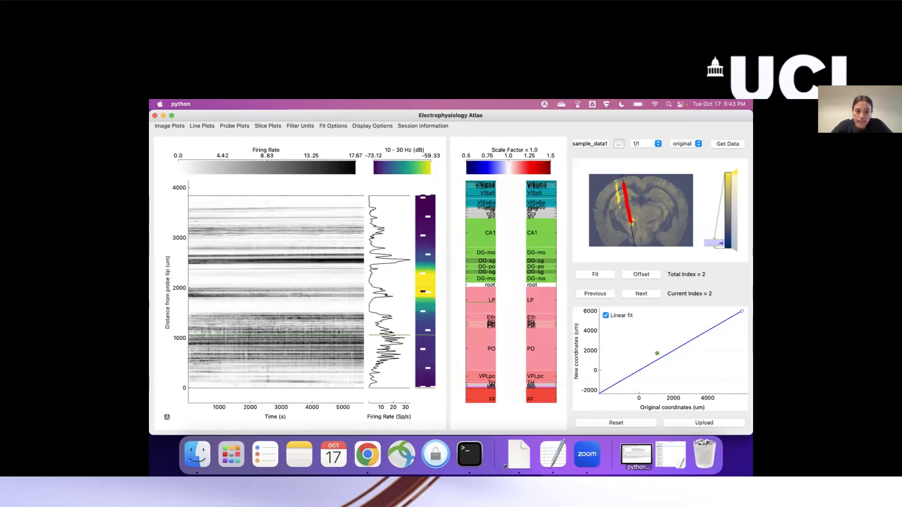
{"action": "left_click_drag", "start_coordinate": [338, 332], "coordinate": [332, 310]}
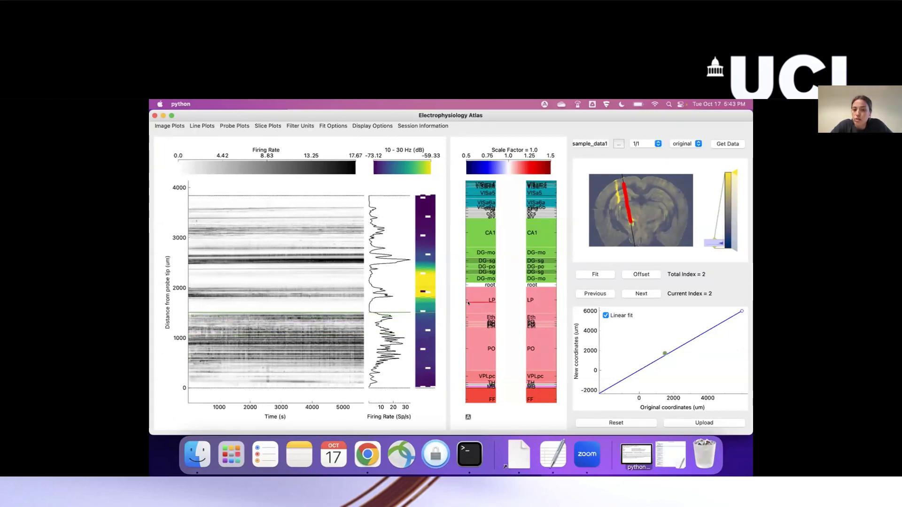
{"action": "left_click_drag", "start_coordinate": [470, 303], "coordinate": [468, 284]}
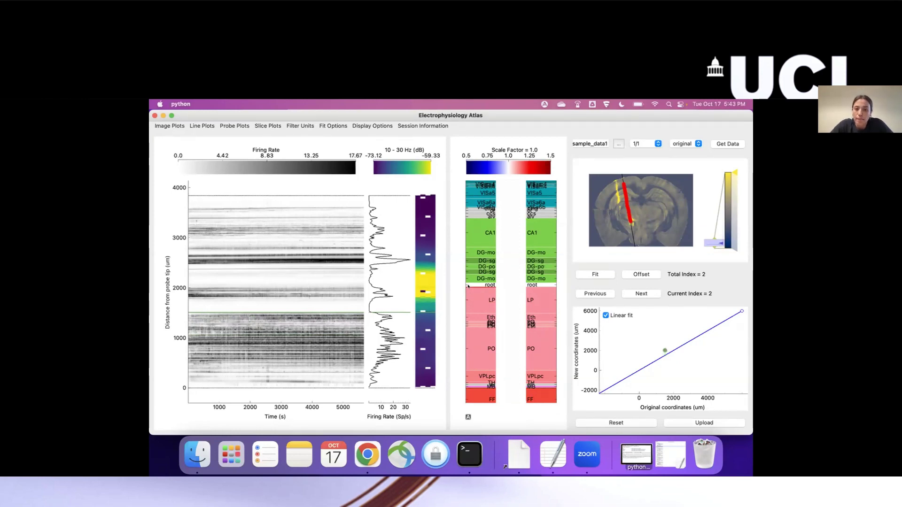
{"action": "left_click", "coordinate": [595, 274]}
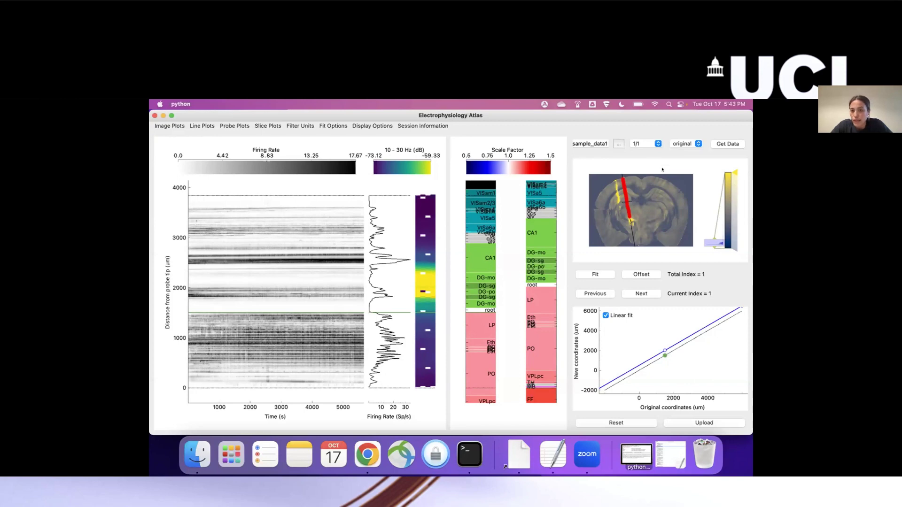
Compare with the previous alignment, then pair a reference line at the ~2500 µm firing-rate peak with CA1
{"action": "left_click", "coordinate": [595, 293]}
{"action": "left_click", "coordinate": [623, 293]}
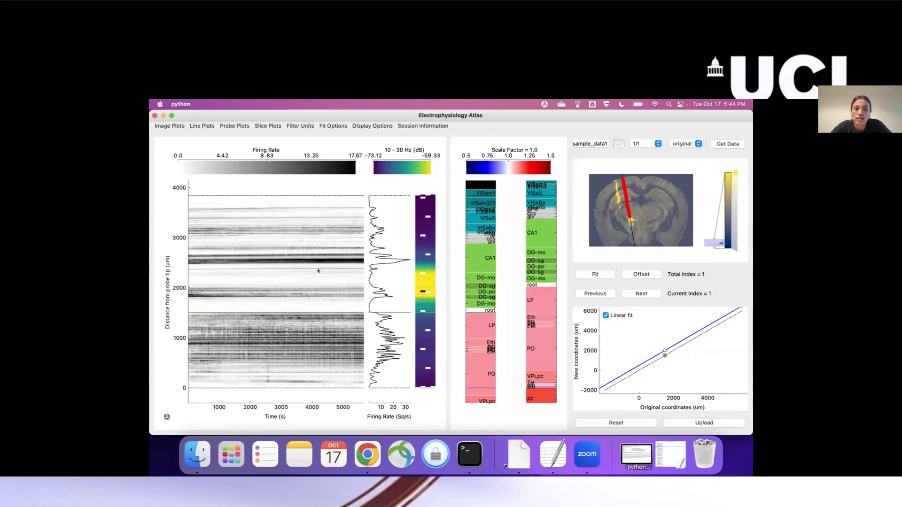
{"action": "left_click", "coordinate": [318, 271]}
{"action": "left_click", "coordinate": [319, 239]}
{"action": "left_click", "coordinate": [325, 272]}
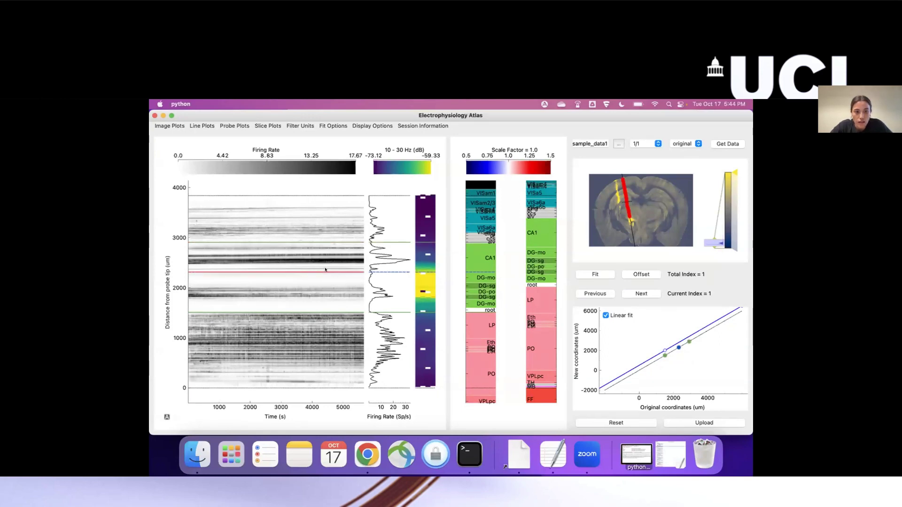
{"action": "left_click_drag", "start_coordinate": [325, 271], "coordinate": [324, 261]}
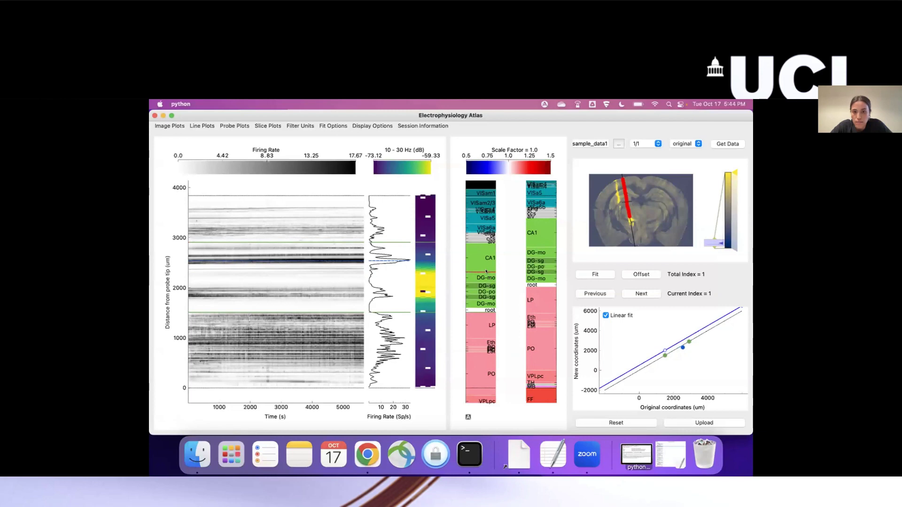
{"action": "left_click_drag", "start_coordinate": [487, 272], "coordinate": [486, 257]}
Pair an upper reference line near 3100 µm with the histology and refit using all lines
{"action": "left_click", "coordinate": [327, 242]}
{"action": "left_click_drag", "start_coordinate": [328, 242], "coordinate": [326, 231]}
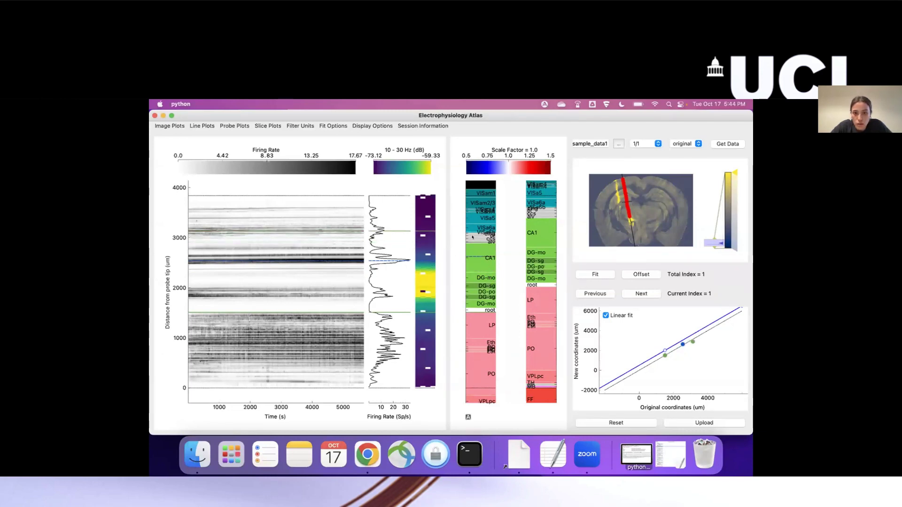
{"action": "left_click", "coordinate": [473, 240]}
{"action": "left_click_drag", "start_coordinate": [472, 240], "coordinate": [468, 217]}
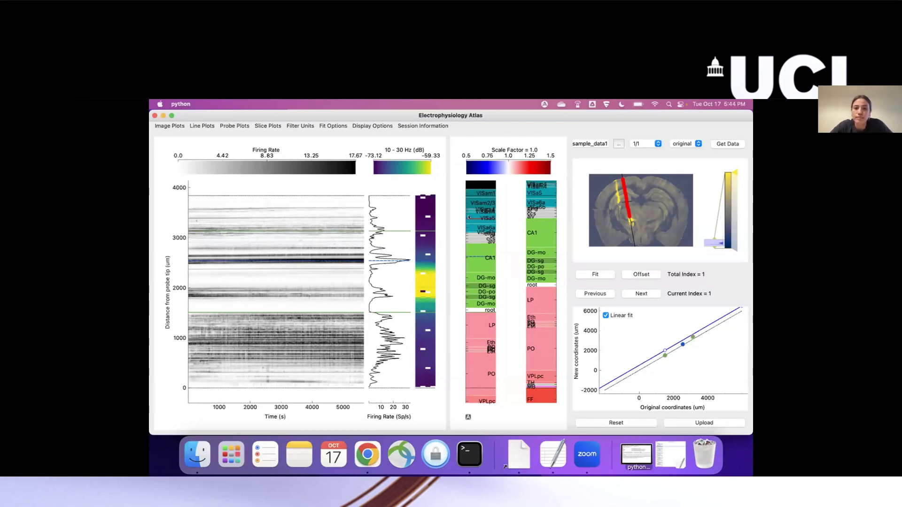
{"action": "left_click", "coordinate": [600, 276]}
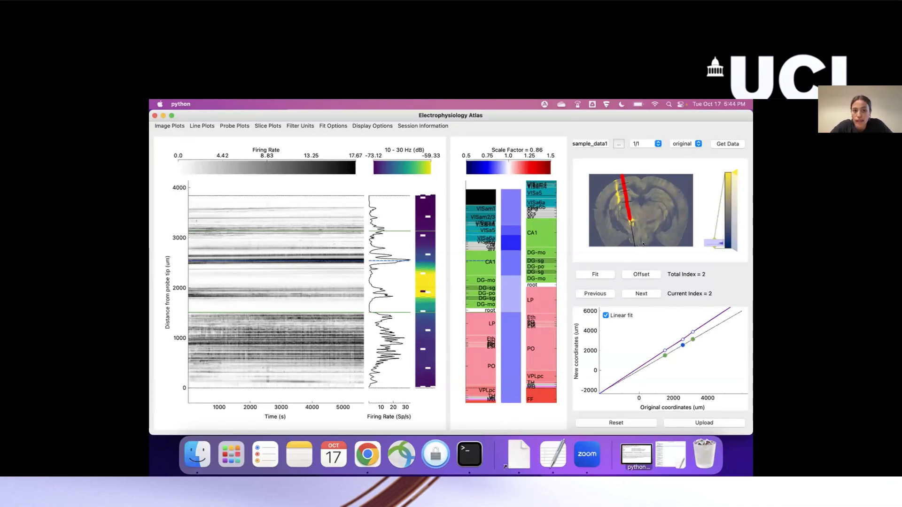
Upload the alignment, confirming the save of channel locations, and open channel_locations.json
{"action": "left_click", "coordinate": [723, 424]}
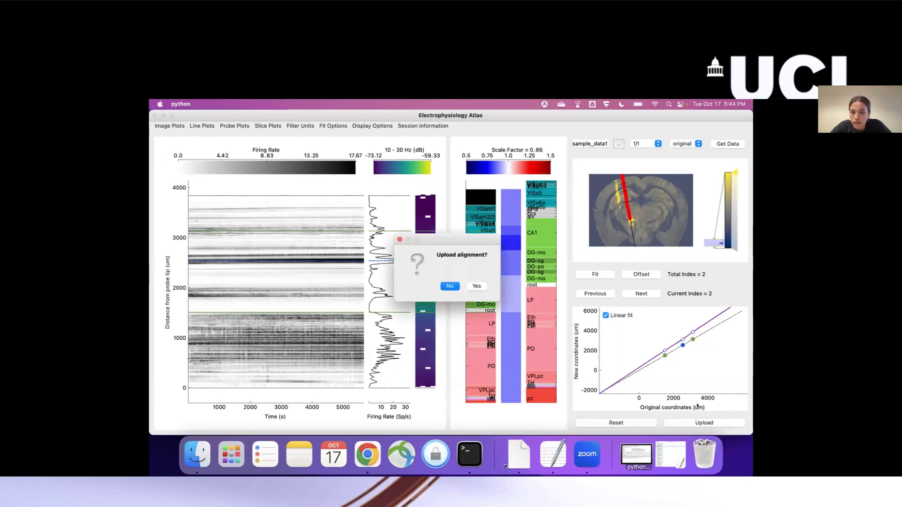
{"action": "left_click", "coordinate": [476, 285]}
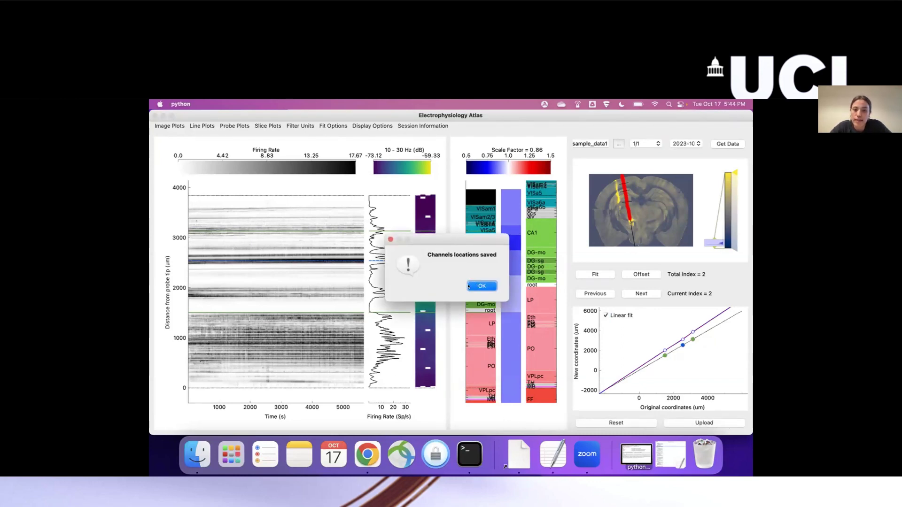
{"action": "left_click", "coordinate": [474, 285]}
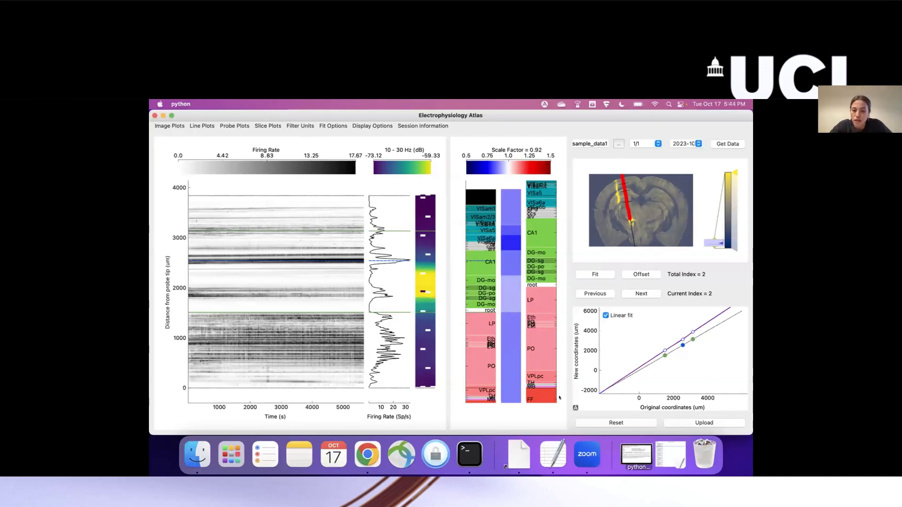
{"action": "left_click", "coordinate": [656, 458]}
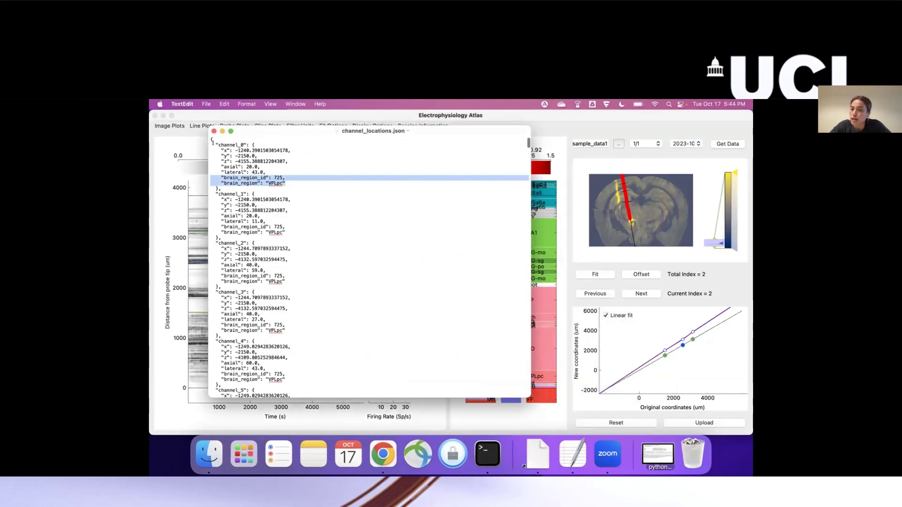
Highlight channel_0's coordinates (x −1240.39, y −2150.0, z −4155.39) and its brain region VPLpc
{"action": "left_click_drag", "start_coordinate": [292, 165], "coordinate": [210, 150]}
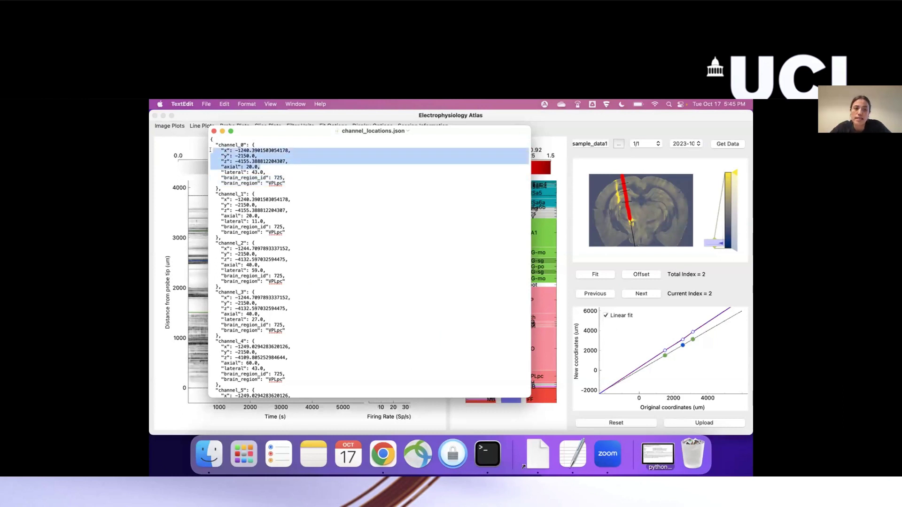
{"action": "left_click", "coordinate": [290, 180]}
{"action": "left_click_drag", "start_coordinate": [290, 178], "coordinate": [214, 171]}
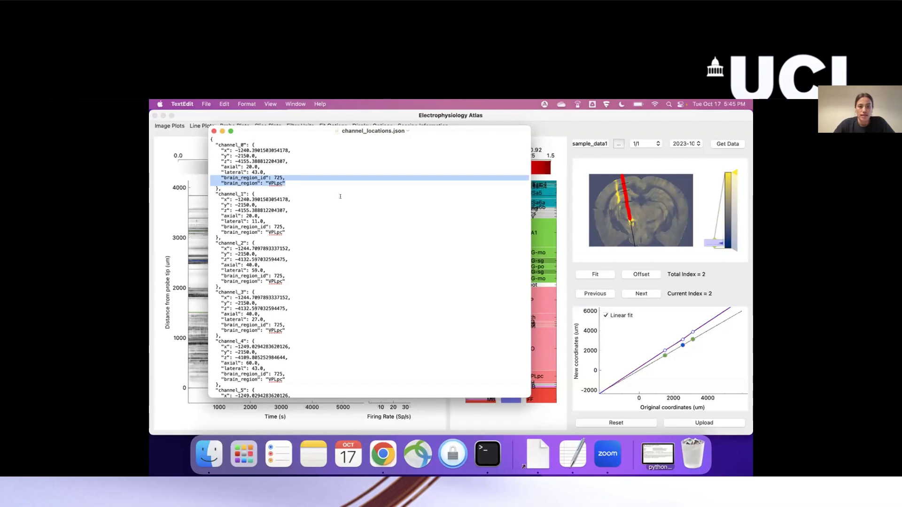
Present the course slides from the alignment tool slide on to the Resources slide
{"action": "left_click", "coordinate": [382, 453]}
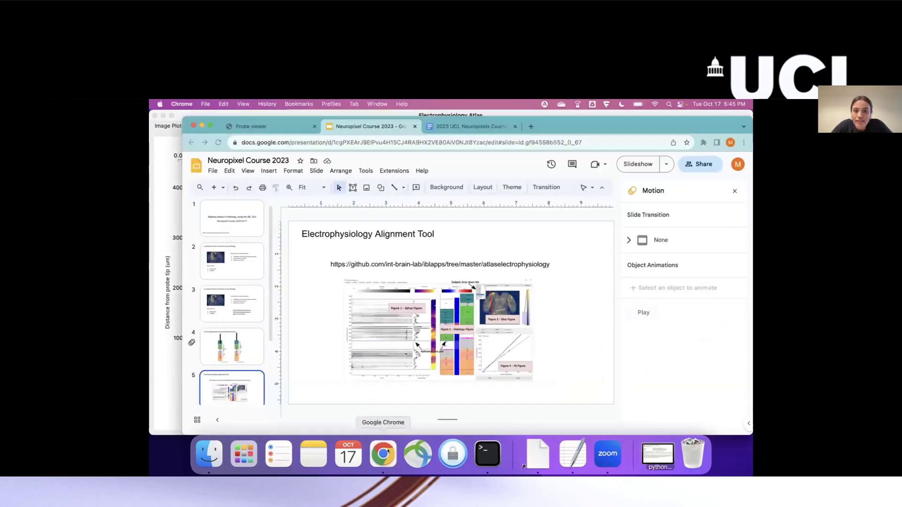
{"action": "left_click", "coordinate": [638, 164]}
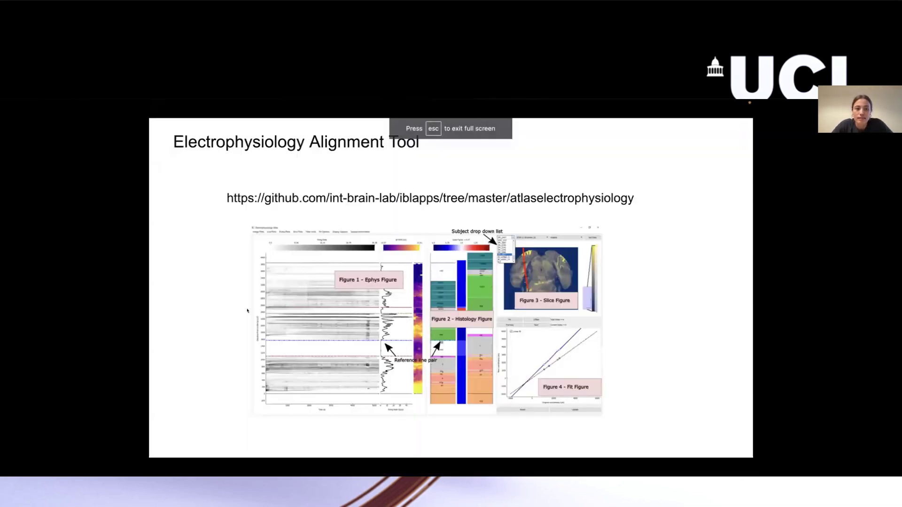
{"action": "key", "text": "Right"}
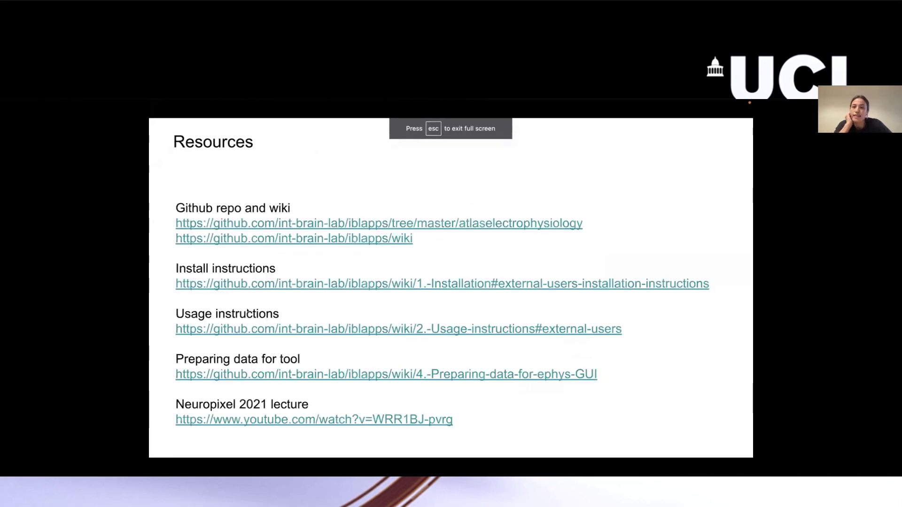